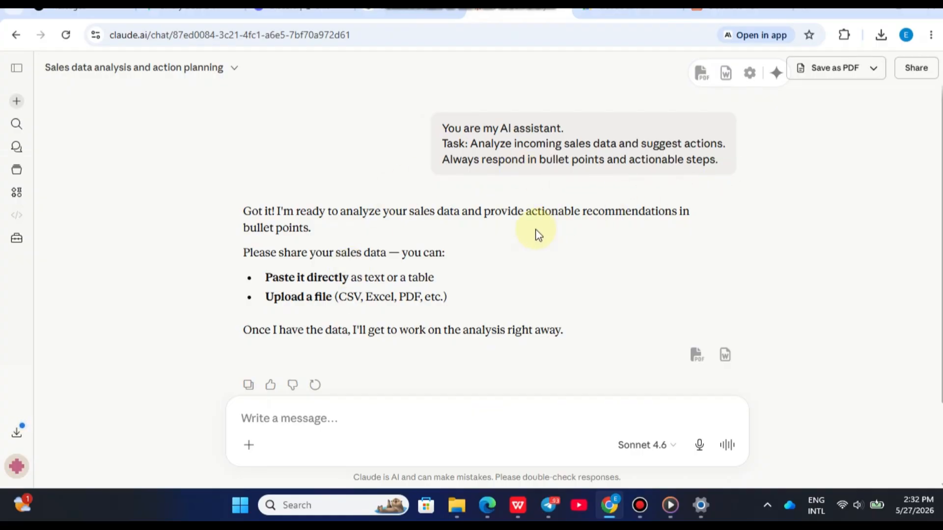
{"action": "scroll", "coordinate": [425, 195], "scroll_direction": "down", "scroll_amount": 1}
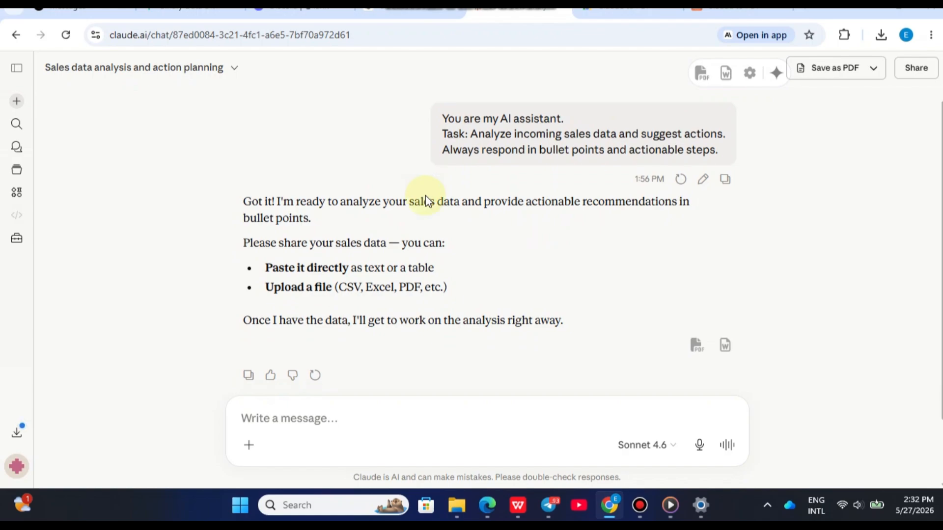
{"action": "scroll", "coordinate": [425, 195], "scroll_direction": "down", "scroll_amount": 2}
{"action": "scroll", "coordinate": [426, 196], "scroll_direction": "up", "scroll_amount": 2}
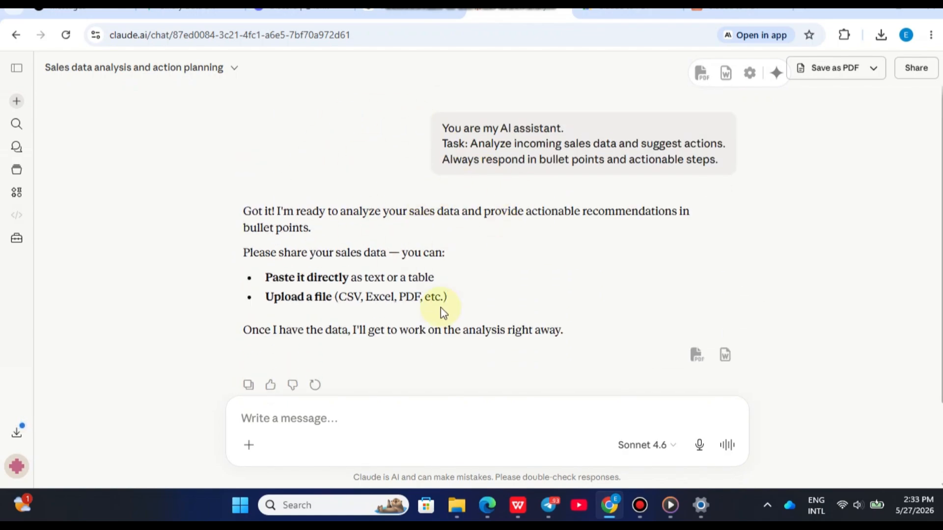
{"action": "scroll", "coordinate": [440, 308], "scroll_direction": "down", "scroll_amount": 1}
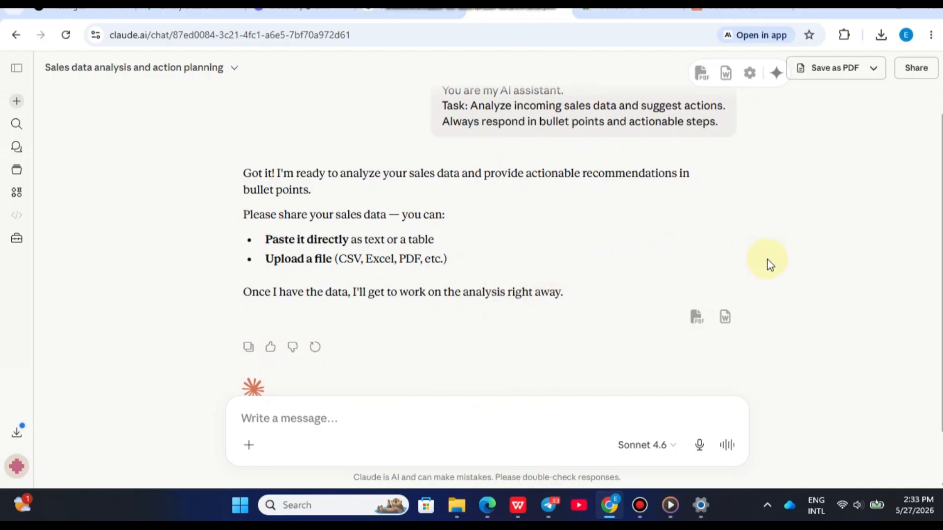
{"action": "scroll", "coordinate": [480, 164], "scroll_direction": "up", "scroll_amount": 1}
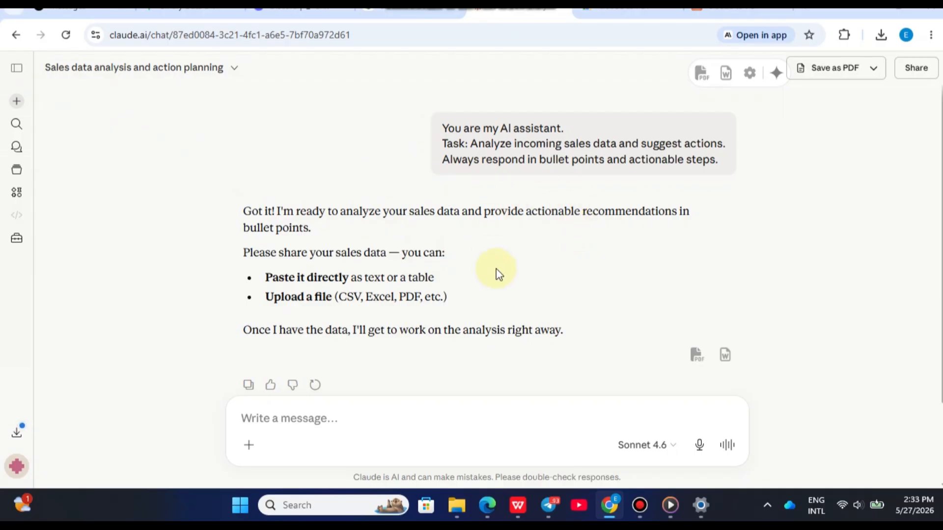
{"action": "scroll", "coordinate": [496, 269], "scroll_direction": "down", "scroll_amount": 1}
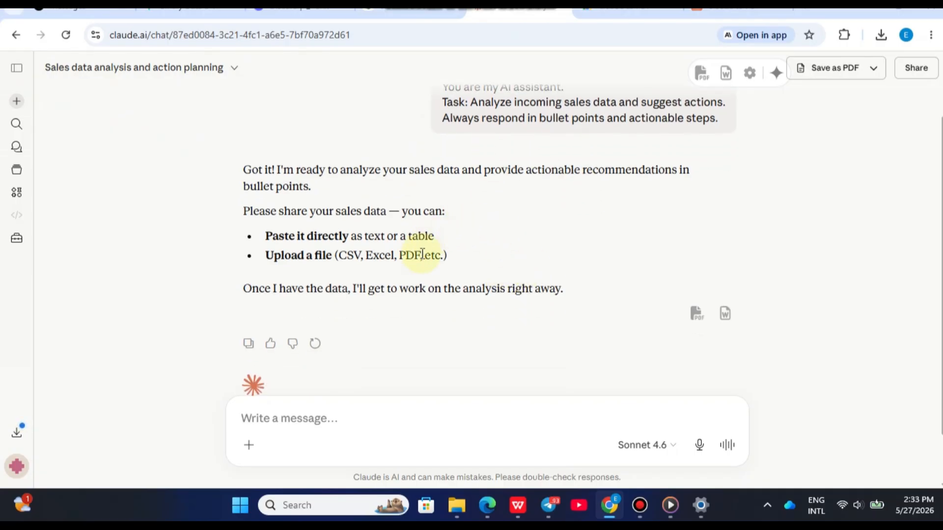
{"action": "scroll", "coordinate": [422, 254], "scroll_direction": "up", "scroll_amount": 1}
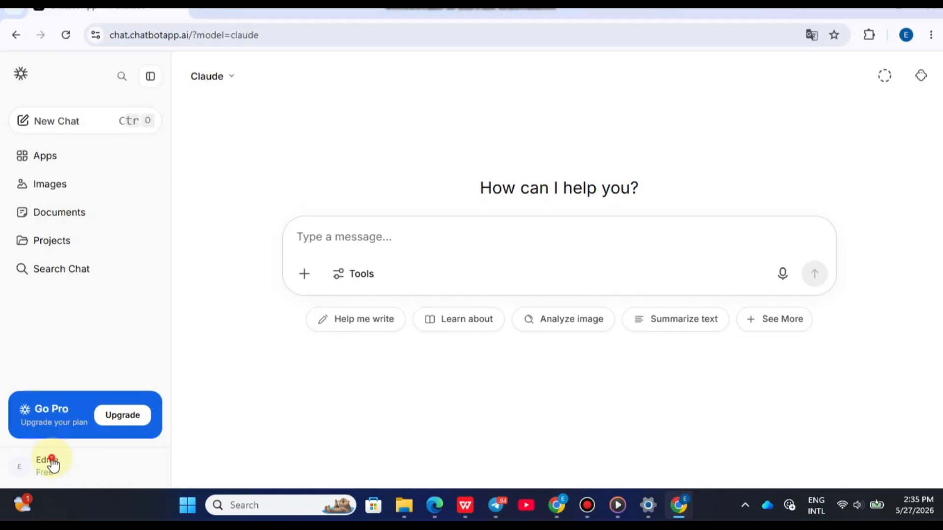
Log out of the chatbot account and confirm the logout
{"action": "left_click", "coordinate": [49, 461]}
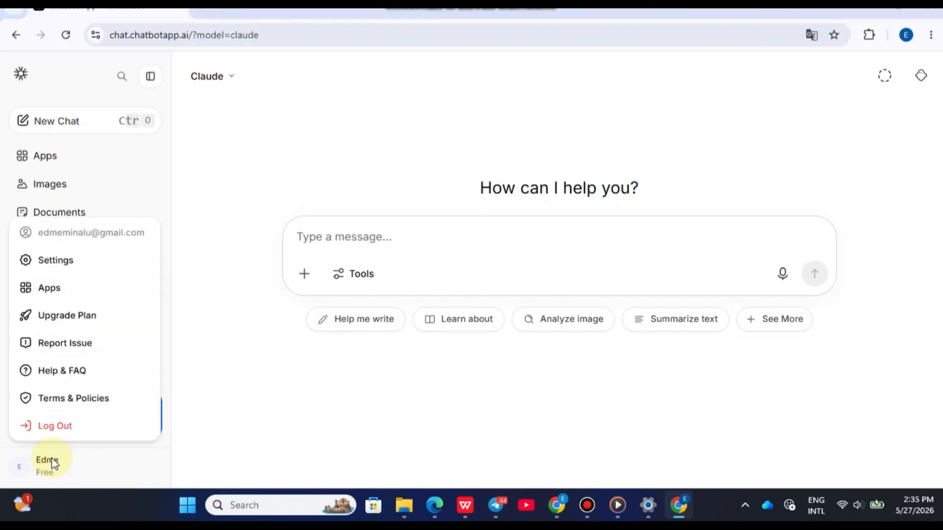
{"action": "left_click", "coordinate": [54, 425]}
{"action": "left_click", "coordinate": [480, 321]}
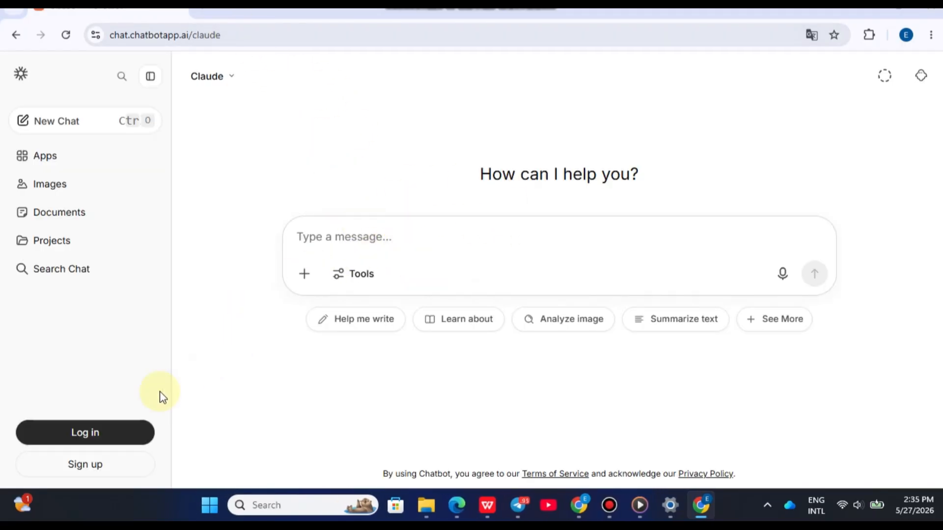
Log back in to the chatbot with the suggested Google account and close the extra authentication window
{"action": "left_click", "coordinate": [117, 432]}
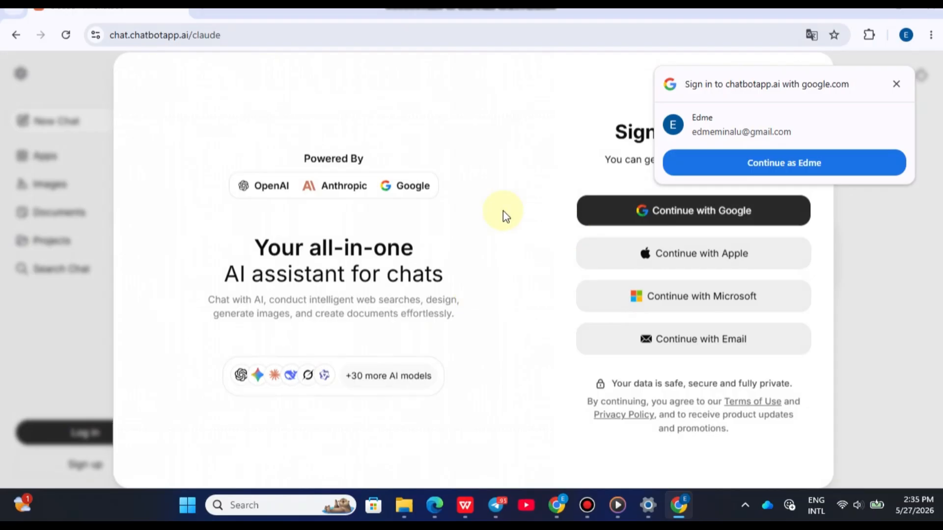
{"action": "left_click", "coordinate": [731, 172]}
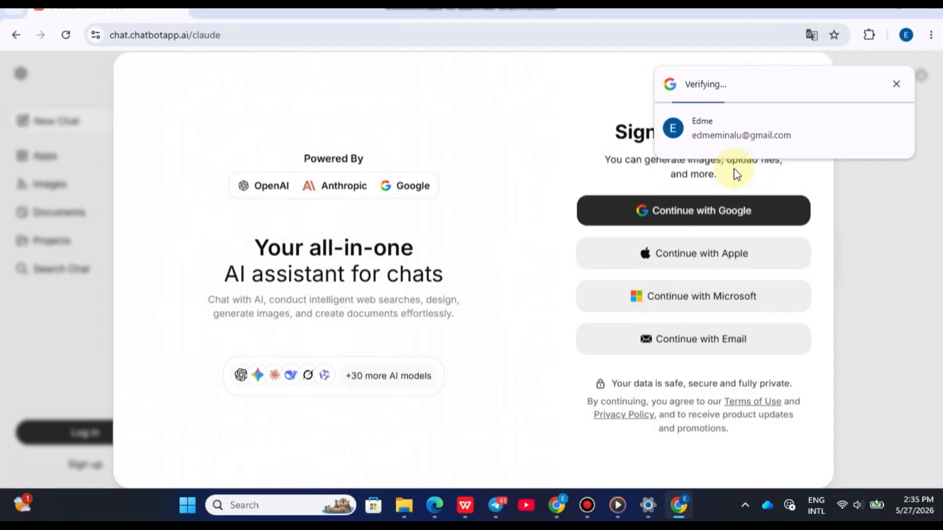
{"action": "left_click", "coordinate": [715, 214]}
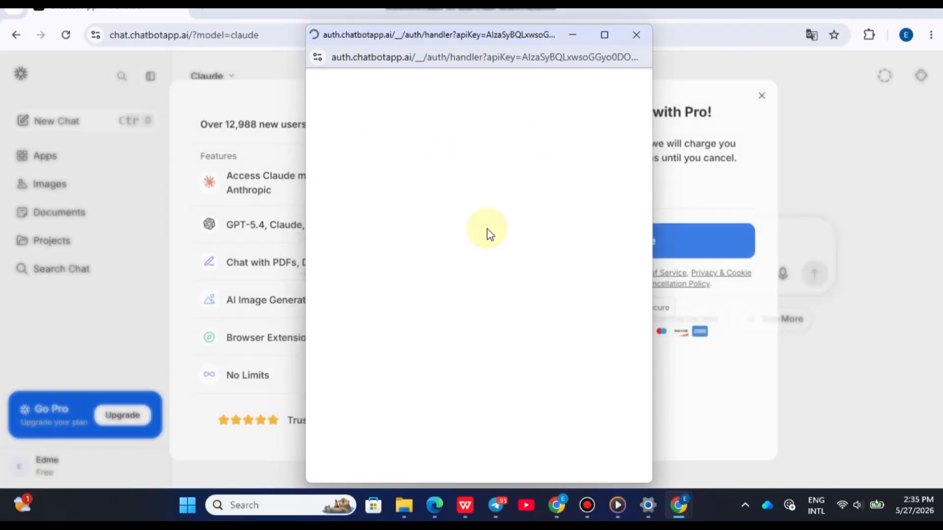
{"action": "left_click", "coordinate": [636, 34]}
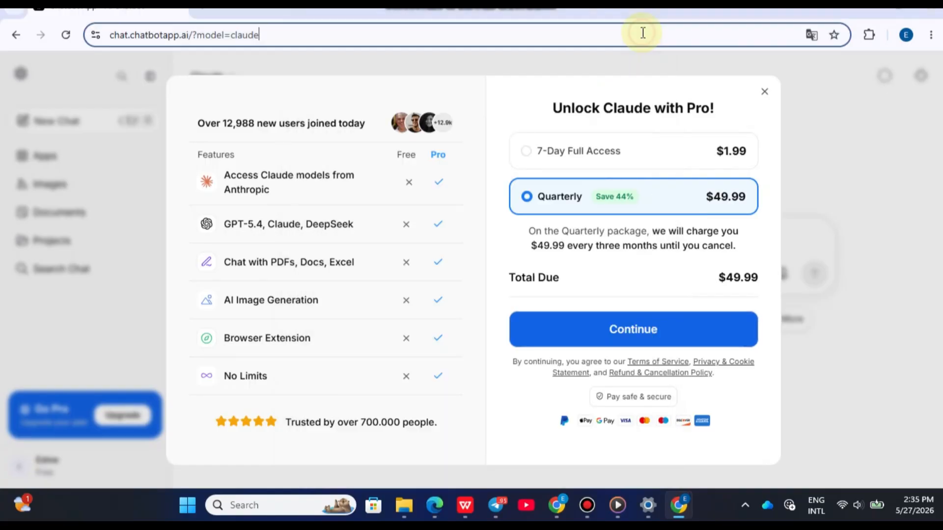
{"action": "left_click", "coordinate": [642, 31]}
Switch to Windows Settings and turn off the option that allows VPN over metered networks
{"action": "left_click", "coordinate": [648, 505]}
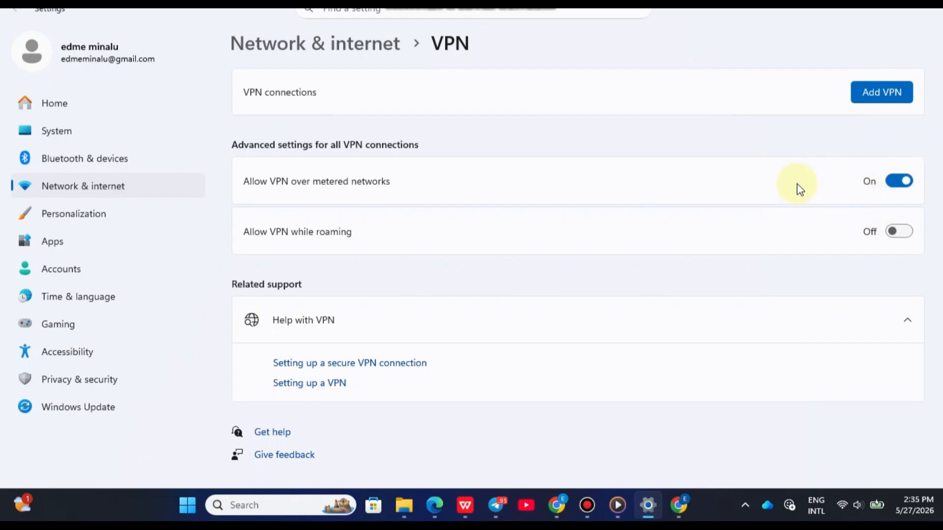
{"action": "left_click", "coordinate": [893, 186]}
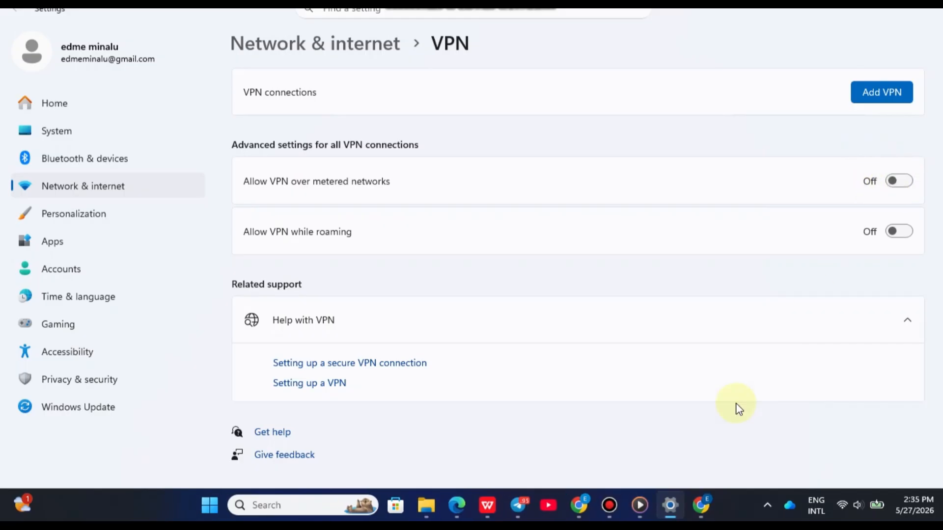
Return to Chrome, dismiss the Claude Pro upgrade offer and reload the chatbot page
{"action": "left_click", "coordinate": [702, 505]}
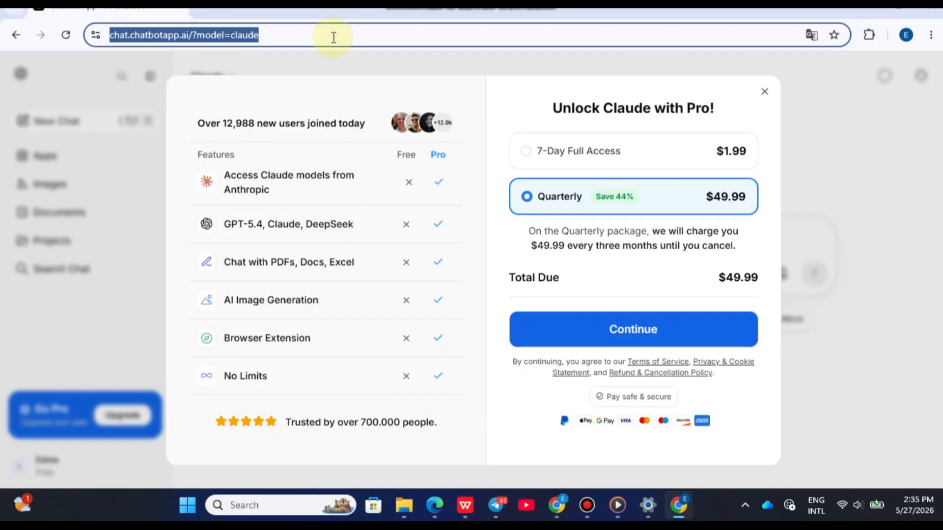
{"action": "left_click", "coordinate": [764, 92]}
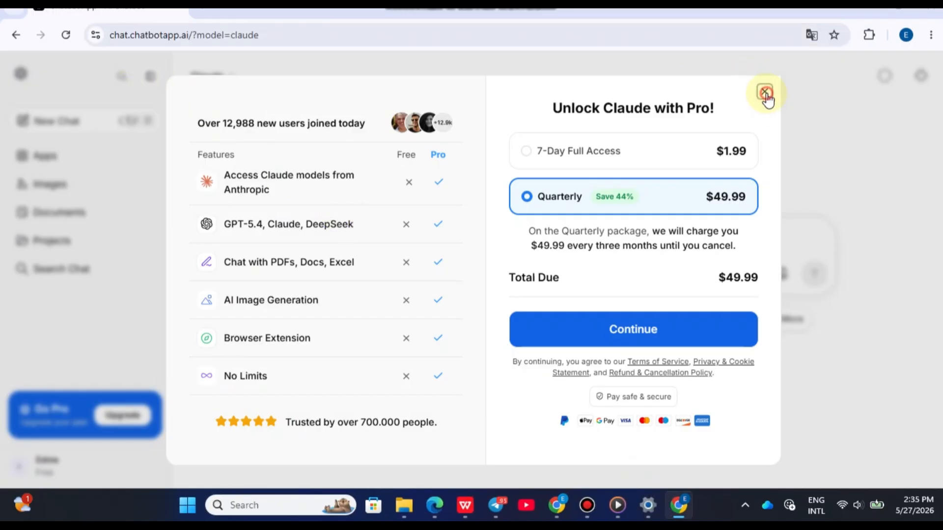
{"action": "left_click", "coordinate": [68, 35]}
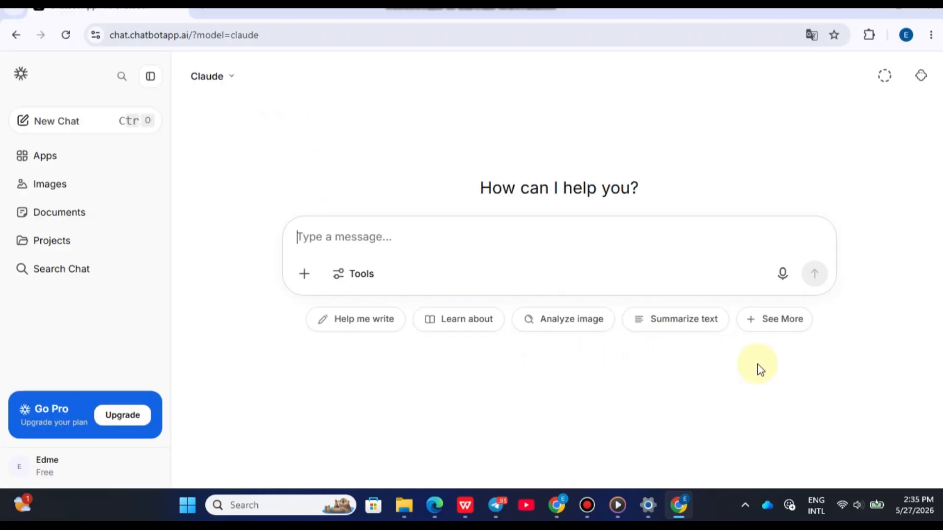
Check the available Wi-Fi networks in the Windows quick settings, then close them
{"action": "left_click", "coordinate": [843, 501]}
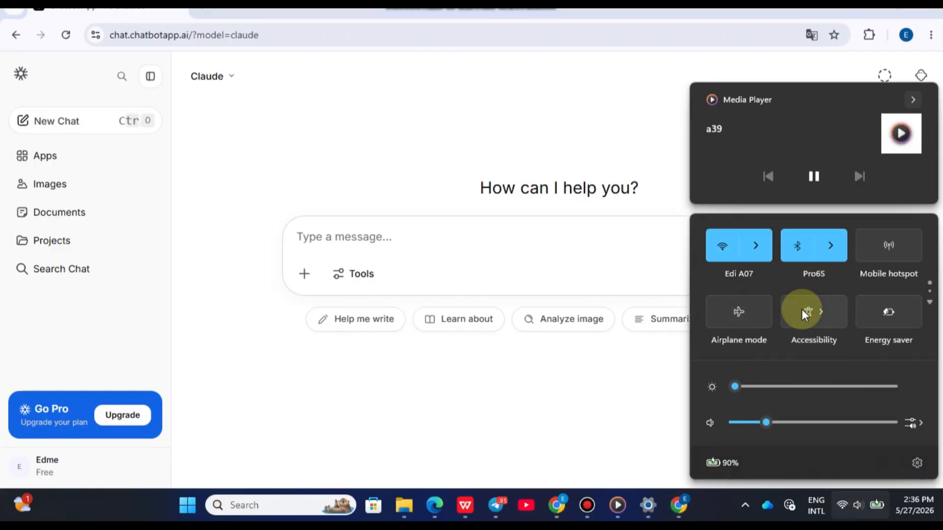
{"action": "left_click", "coordinate": [756, 245]}
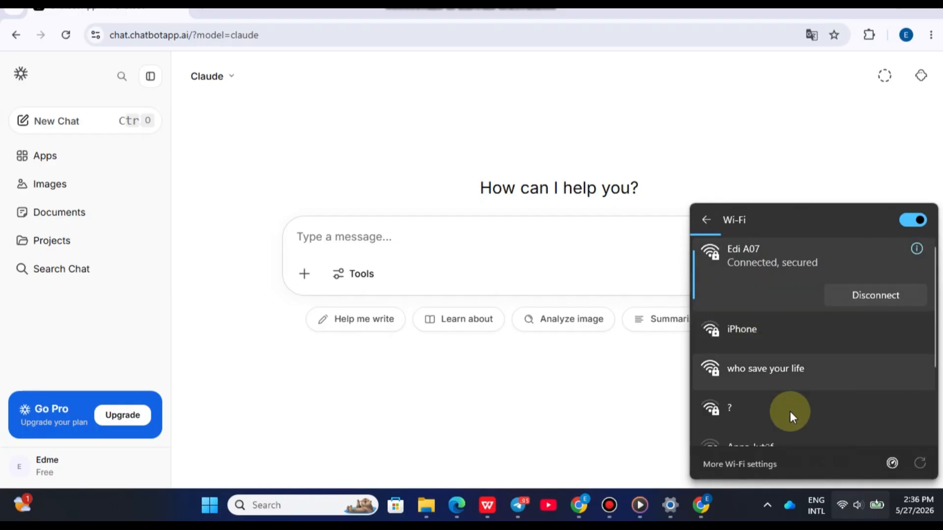
{"action": "left_click", "coordinate": [840, 500]}
{"action": "left_click", "coordinate": [840, 500]}
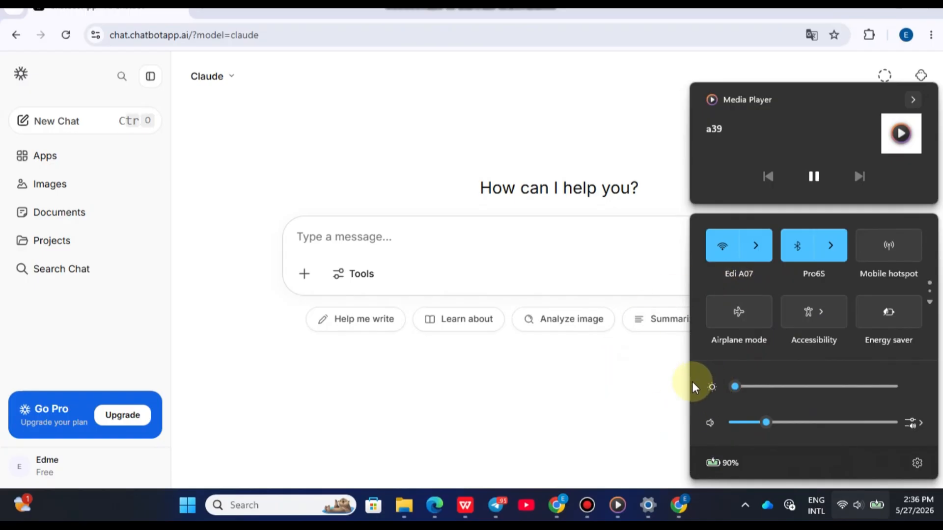
{"action": "left_click", "coordinate": [641, 406]}
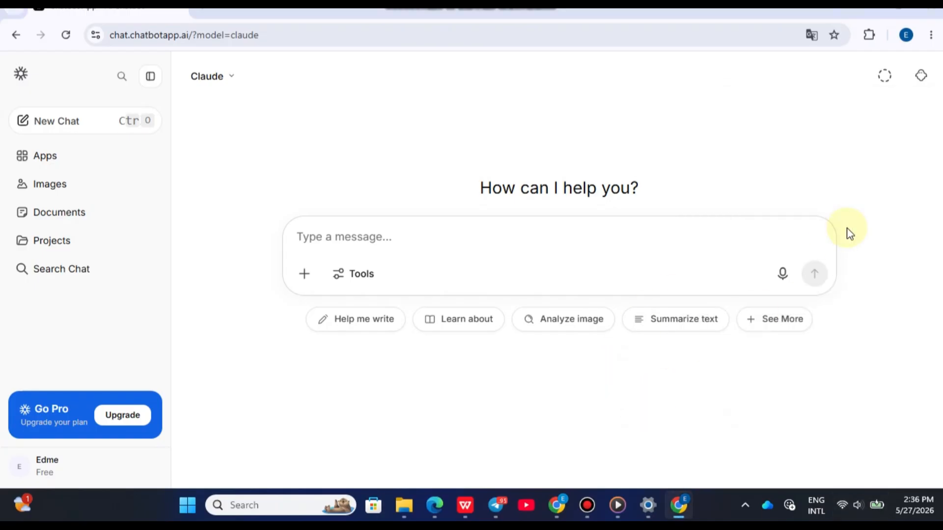
Go from the Chrome profile's sync settings to Privacy and security and examine the browsing data, cookie and security options
{"action": "left_click", "coordinate": [906, 34]}
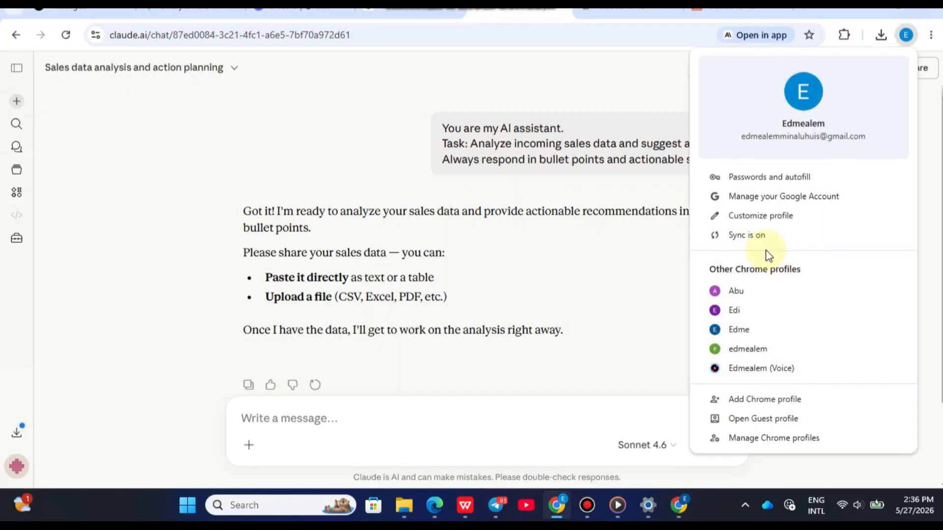
{"action": "left_click", "coordinate": [751, 234]}
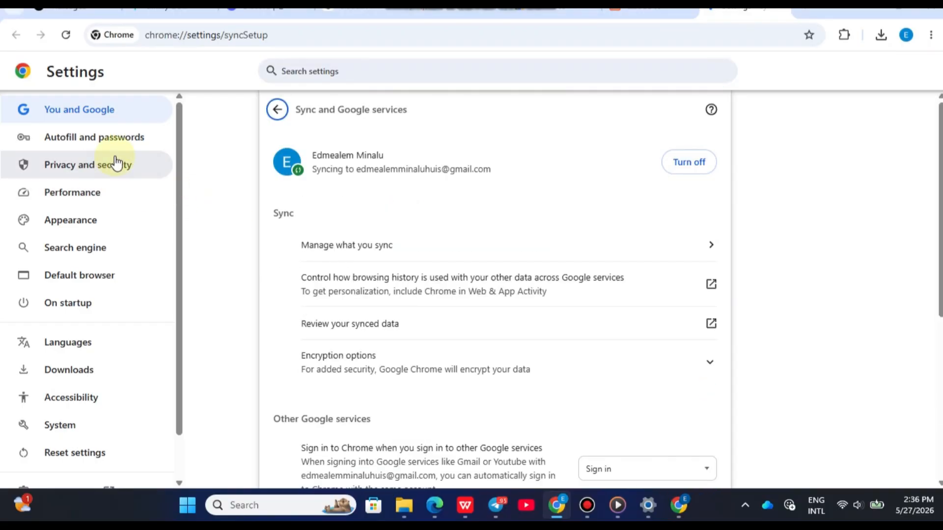
{"action": "left_click", "coordinate": [93, 166]}
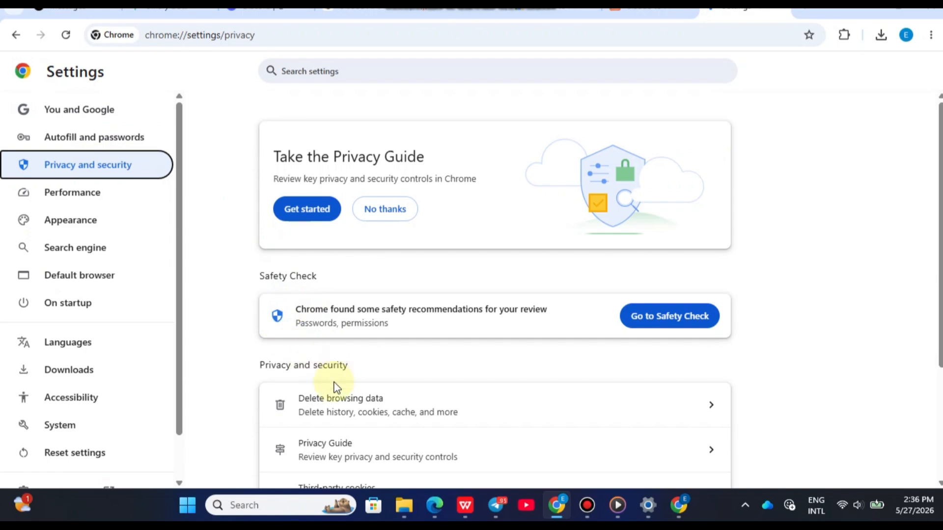
{"action": "scroll", "coordinate": [384, 406], "scroll_direction": "down", "scroll_amount": 2}
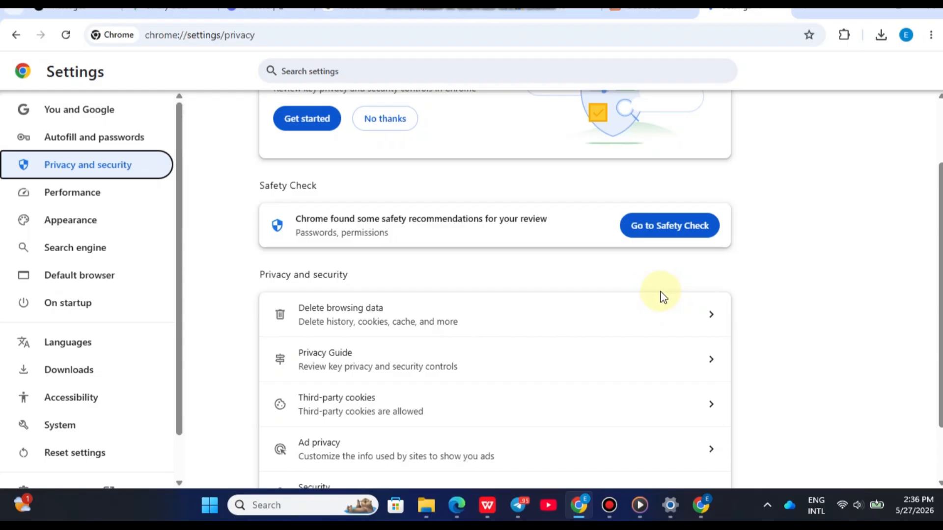
{"action": "scroll", "coordinate": [697, 308], "scroll_direction": "down", "scroll_amount": 1}
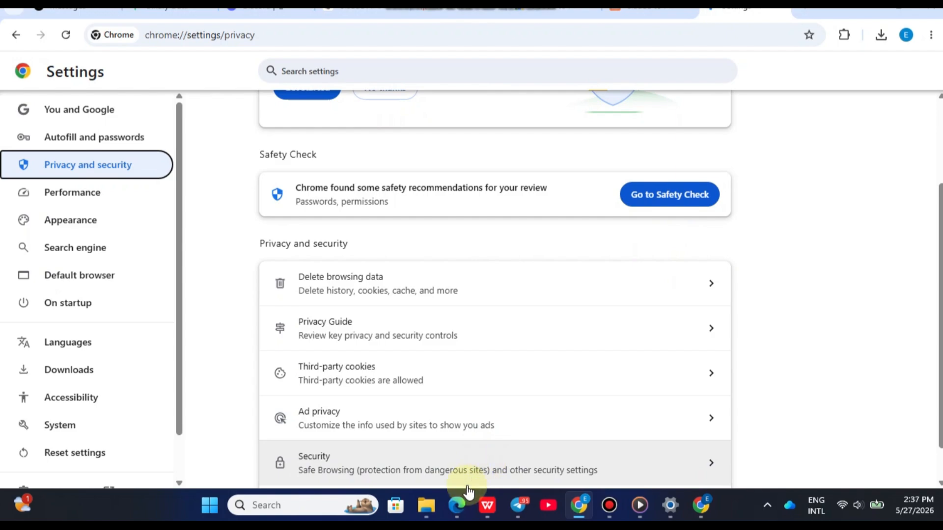
Switch to Microsoft Edge and open claude.ai in a new tab
{"action": "mouse_move", "coordinate": [701, 499]}
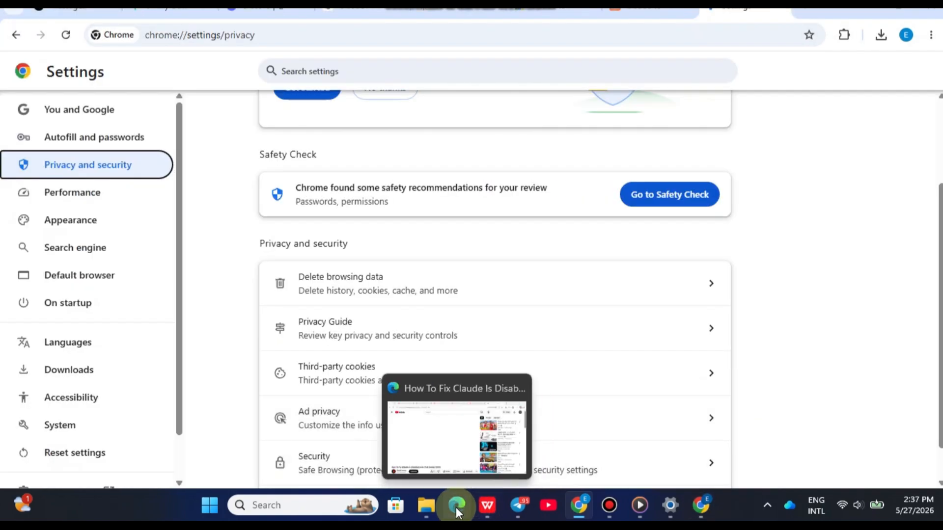
{"action": "left_click", "coordinate": [456, 508]}
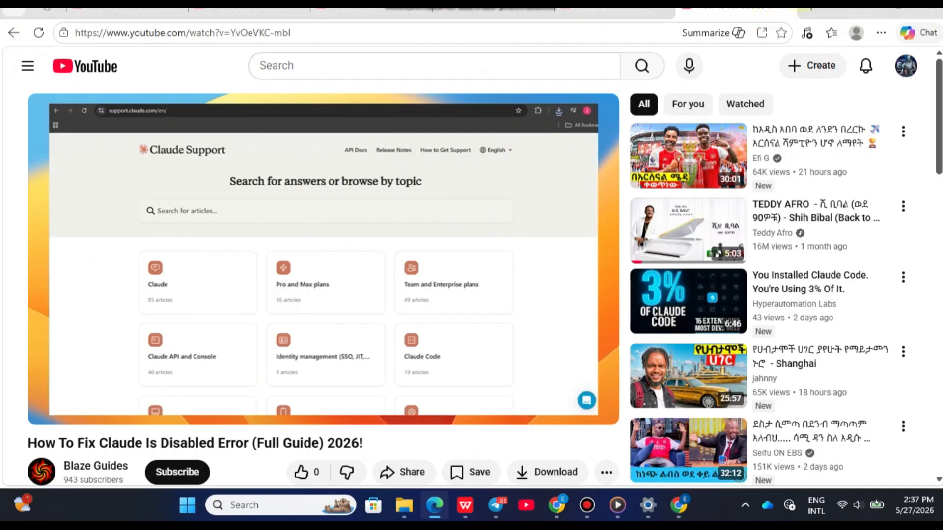
{"action": "key", "text": "ctrl+t"}
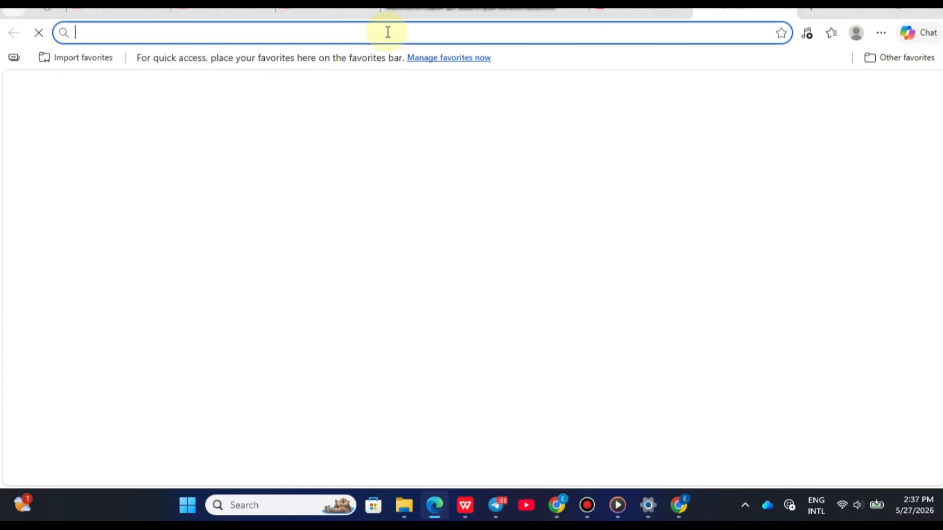
{"action": "type", "text": "claude.ai"}
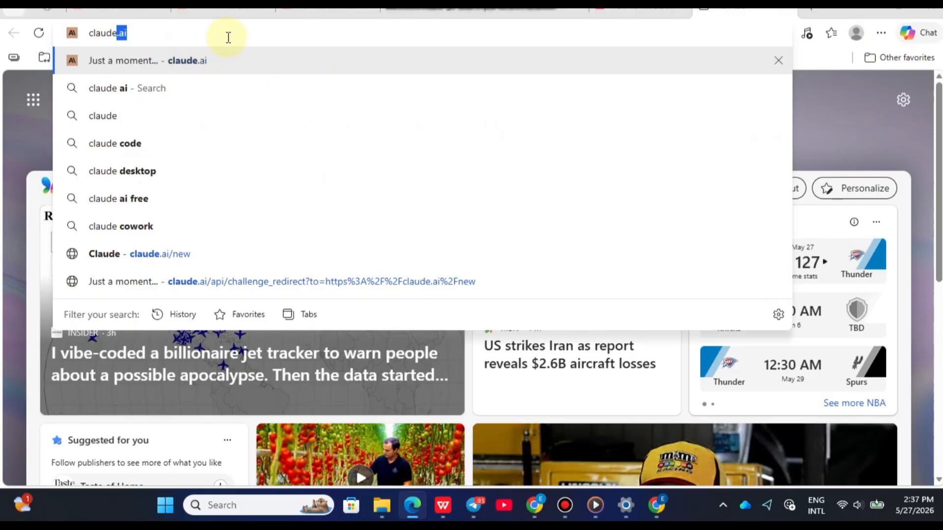
{"action": "key", "text": "Return"}
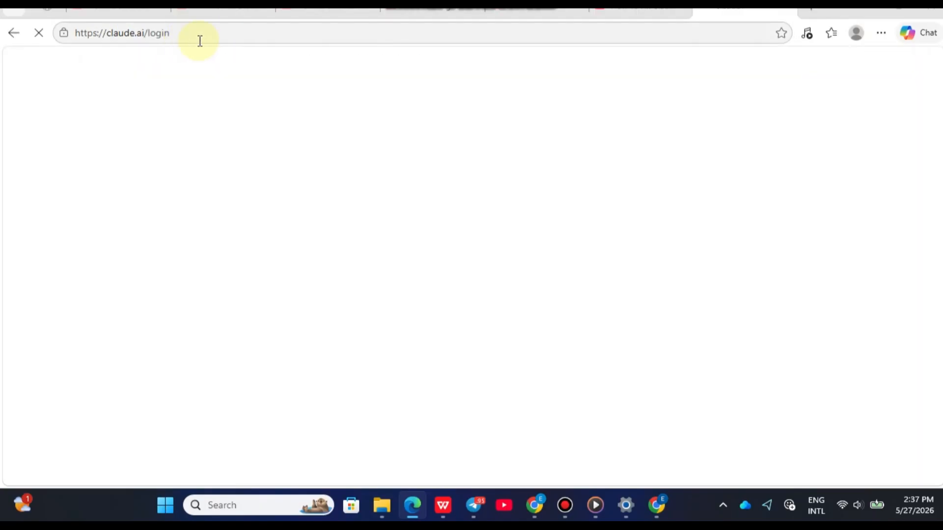